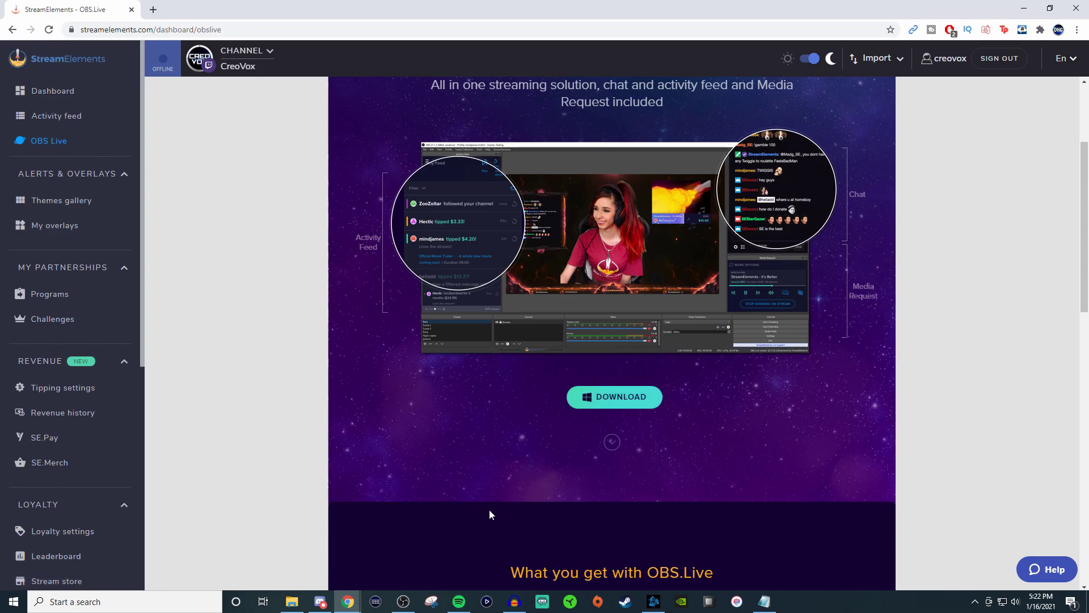
Hide the Chat and Activity feed docks from the StreamElements menu.
click(402, 604)
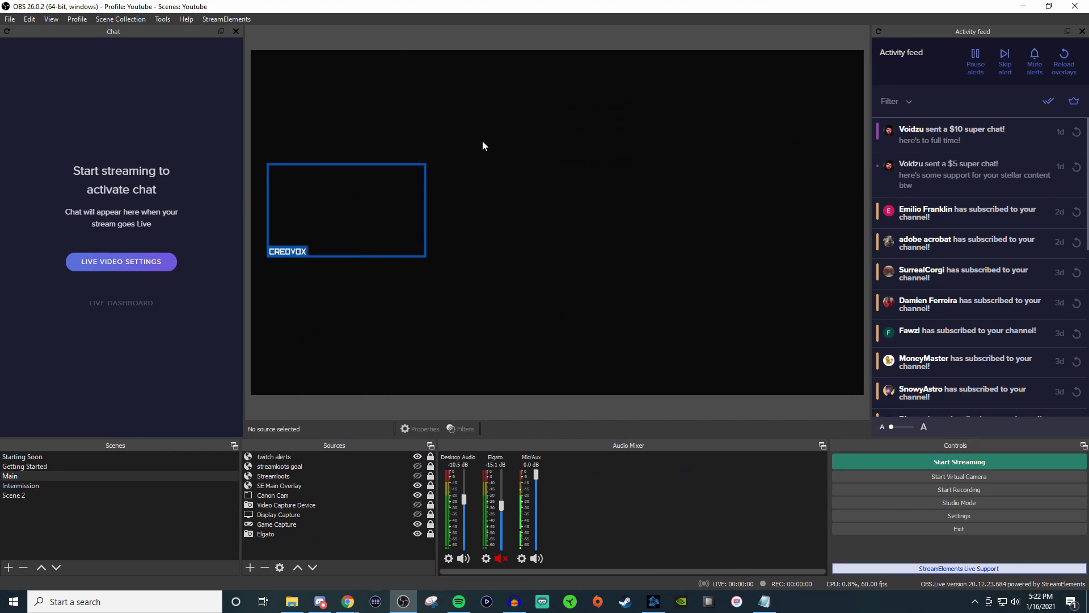
click(240, 20)
click(223, 85)
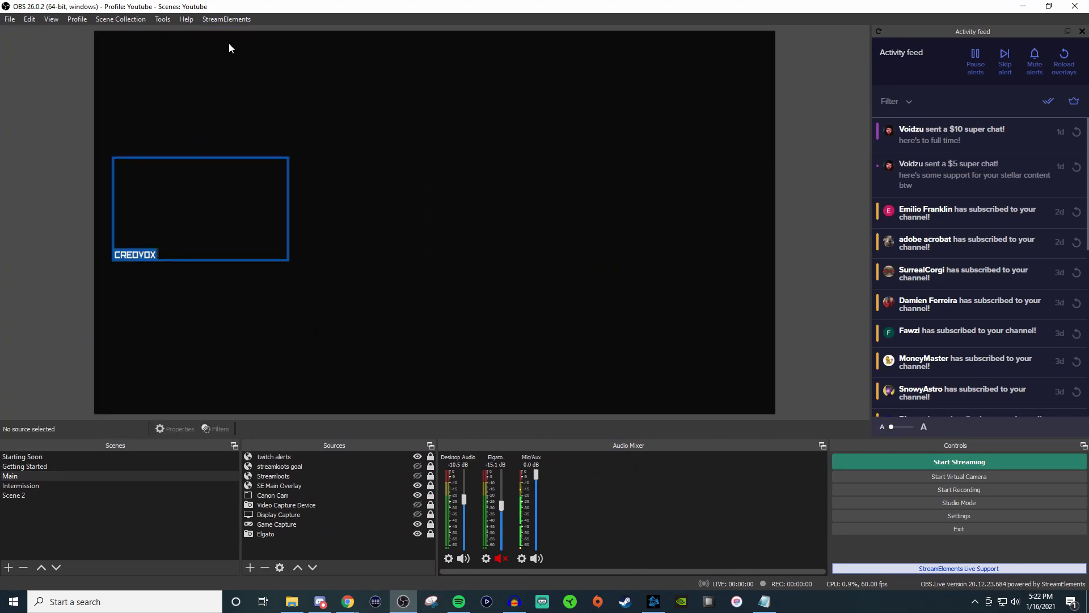
click(233, 19)
click(237, 77)
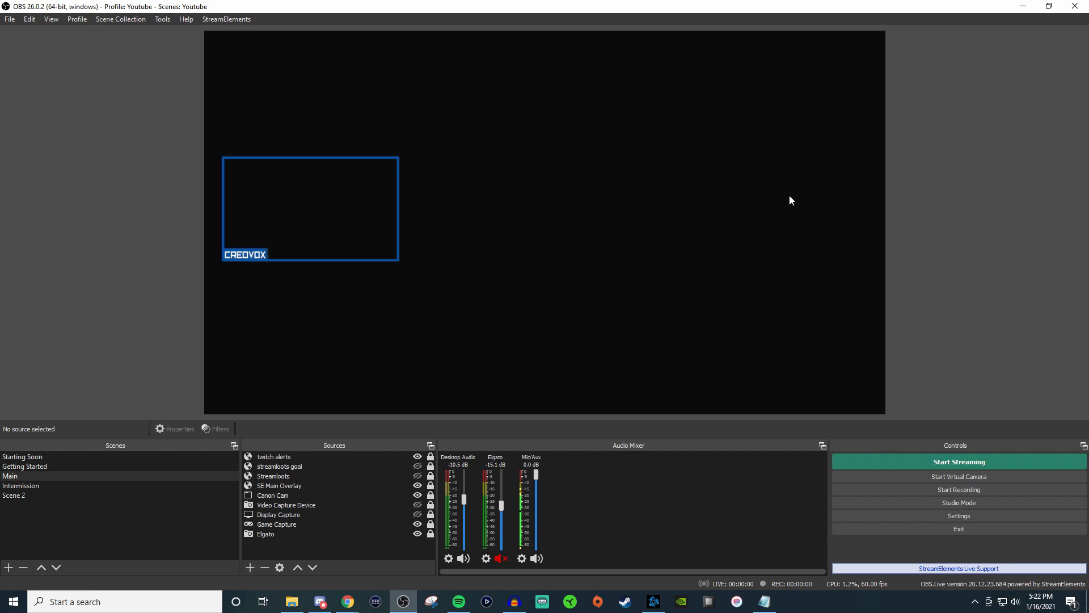
Turn the Activity feed and Chat docks back on beside the preview.
click(230, 19)
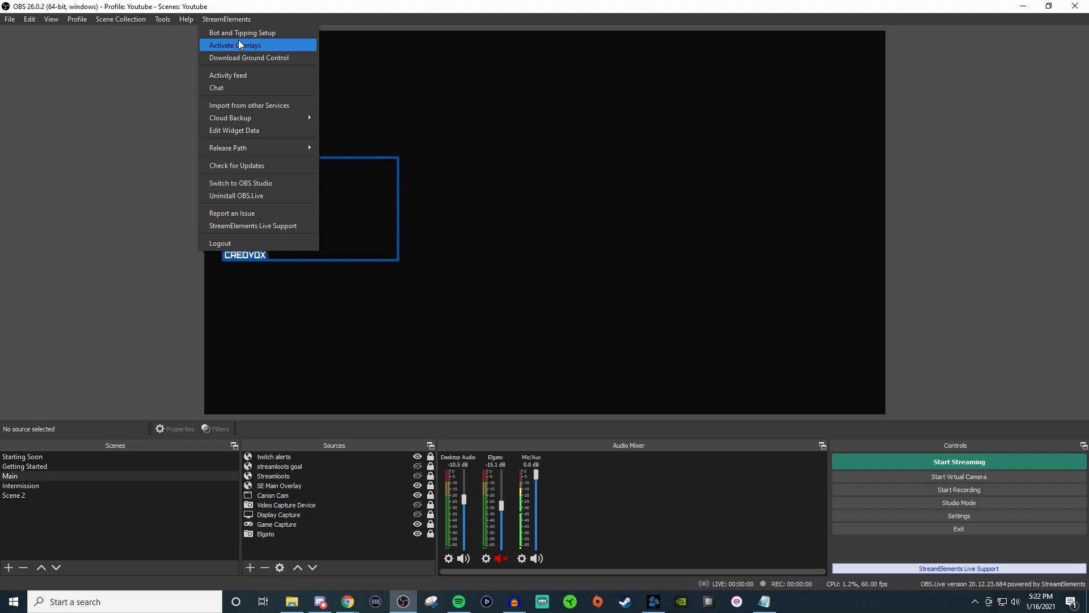
click(264, 76)
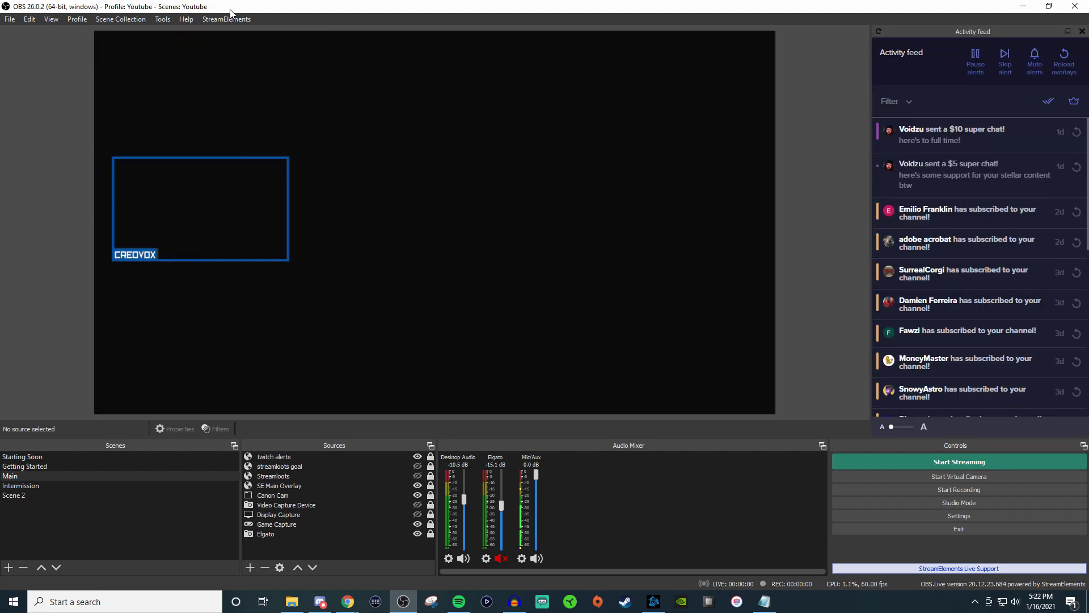
click(227, 21)
click(225, 90)
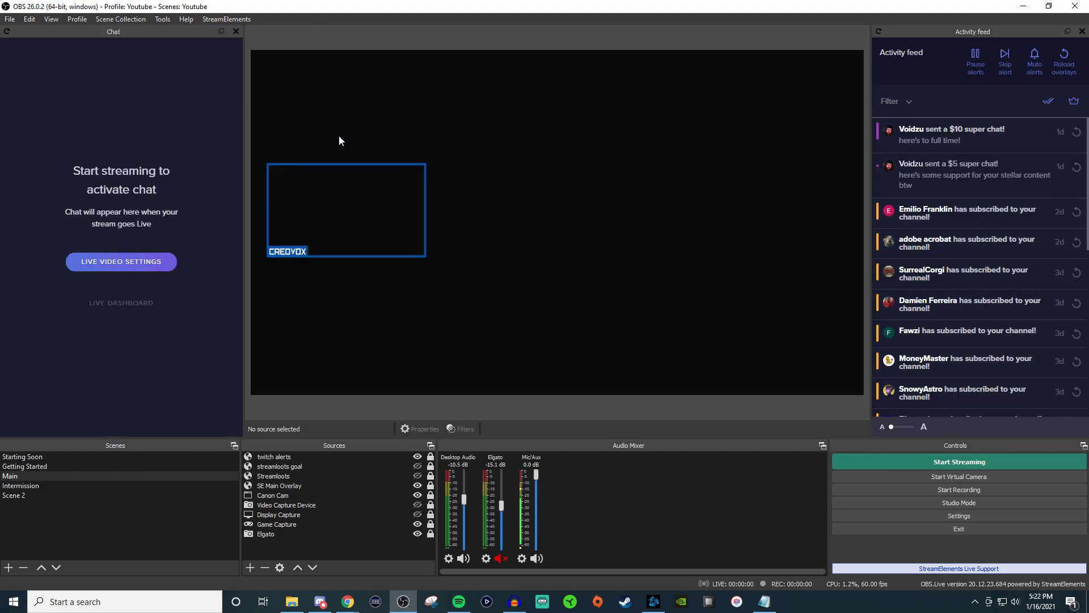
click(222, 22)
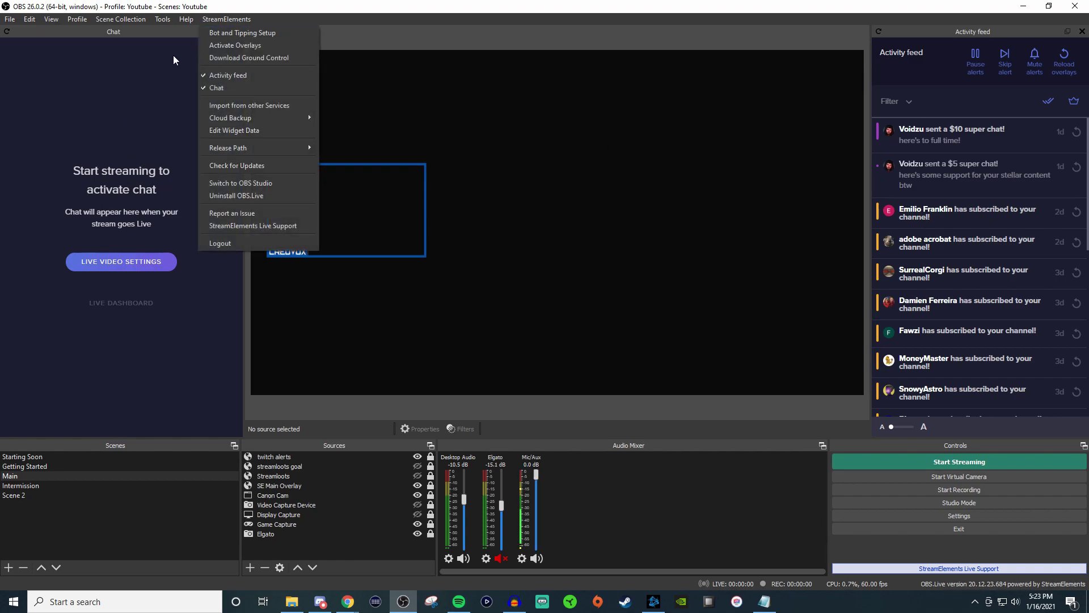
Advance the Bot and Tipping Setup wizard to the tipping link step, then postpone it.
click(285, 35)
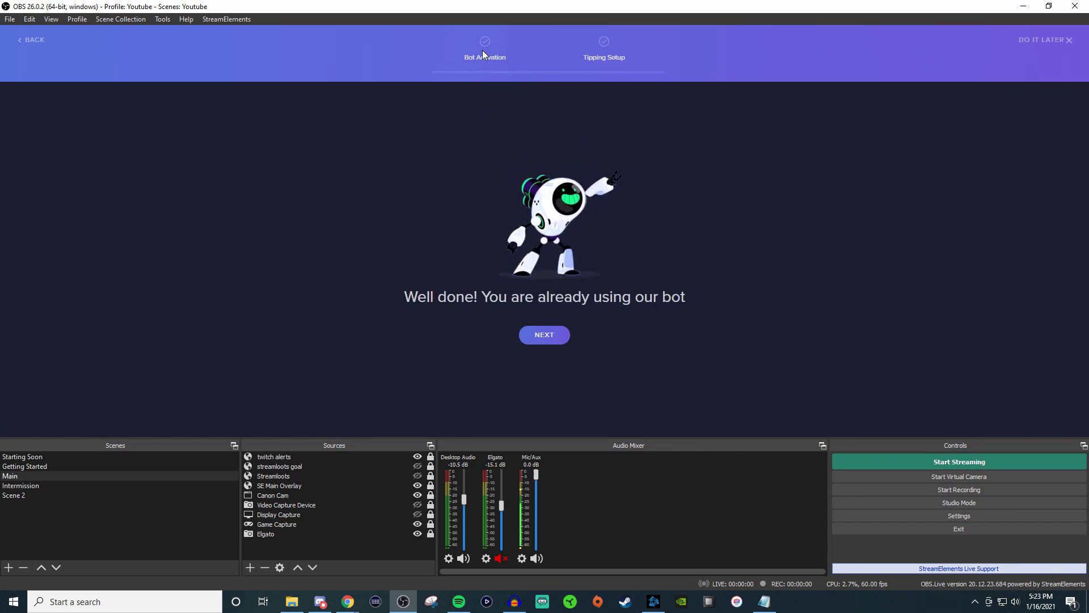
click(546, 337)
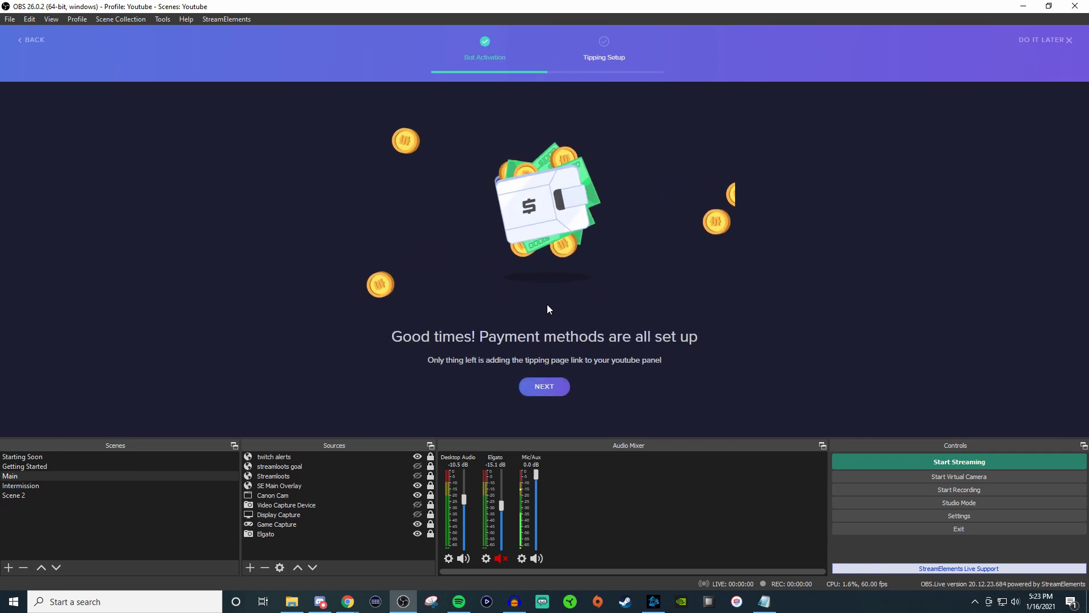
click(550, 386)
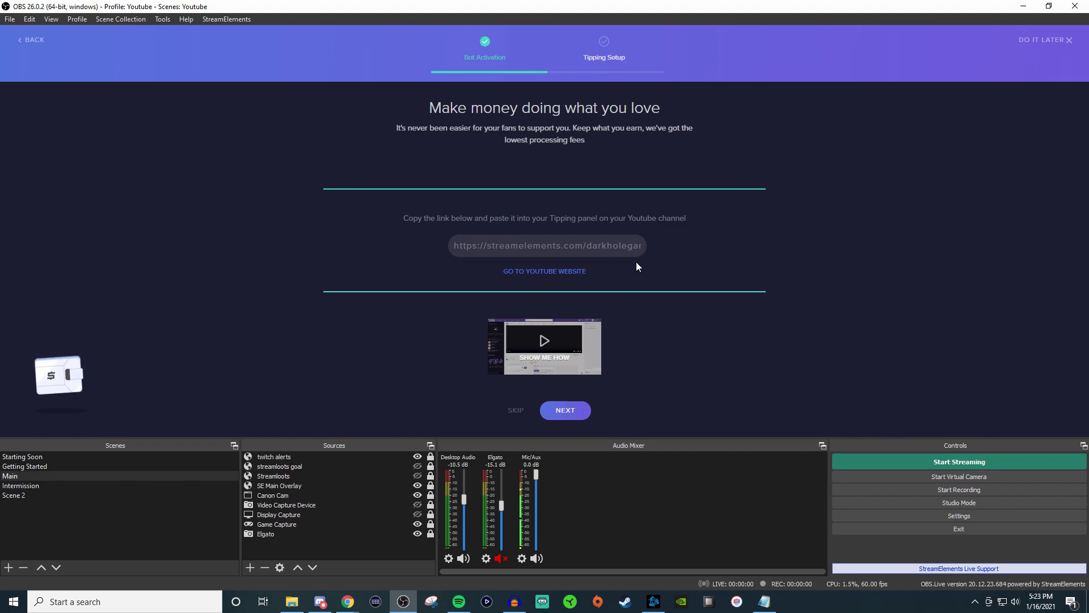
click(1041, 36)
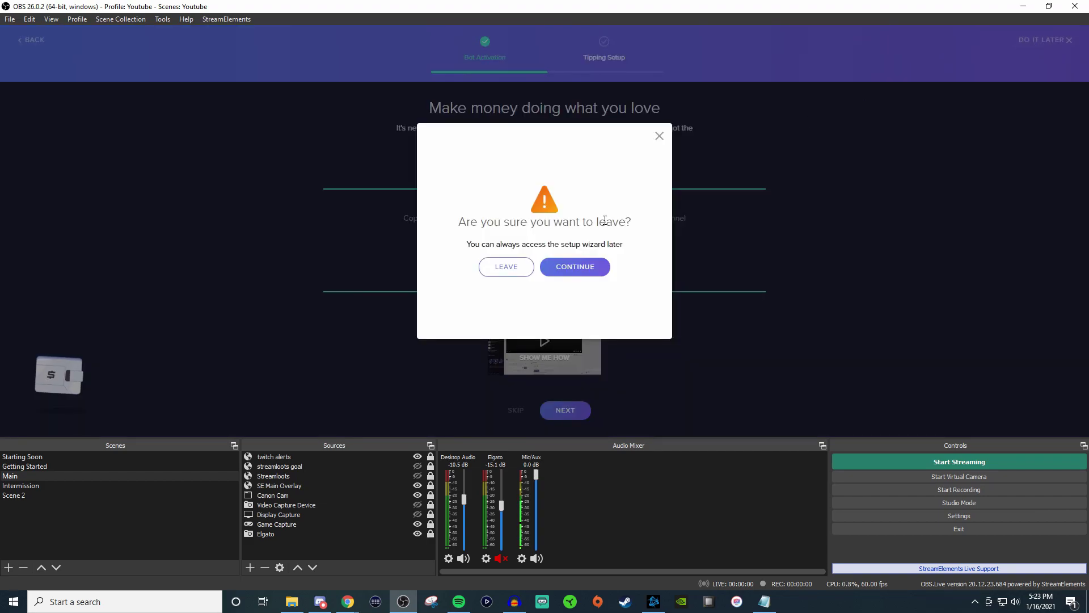
click(573, 268)
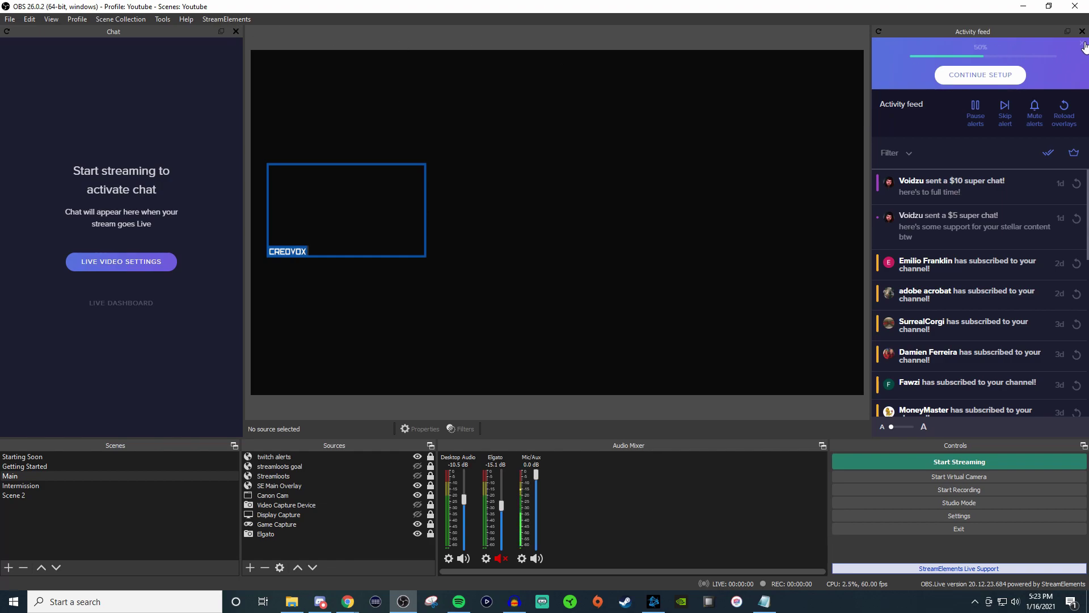
Dismiss the Activity feed's Continue Setup banner and open the Ground Control download page.
click(1082, 43)
click(227, 20)
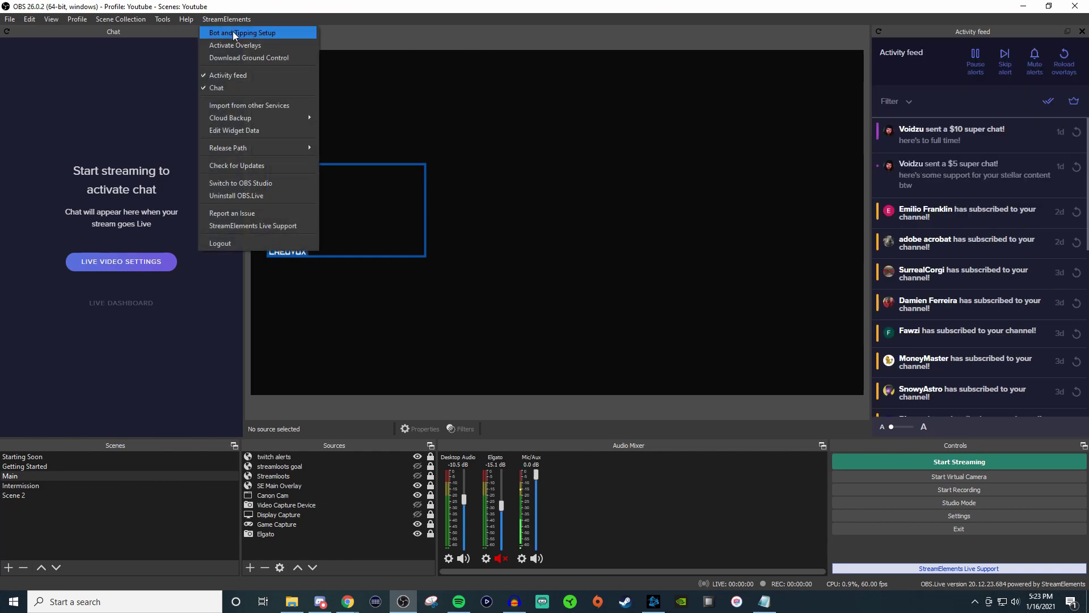
click(291, 57)
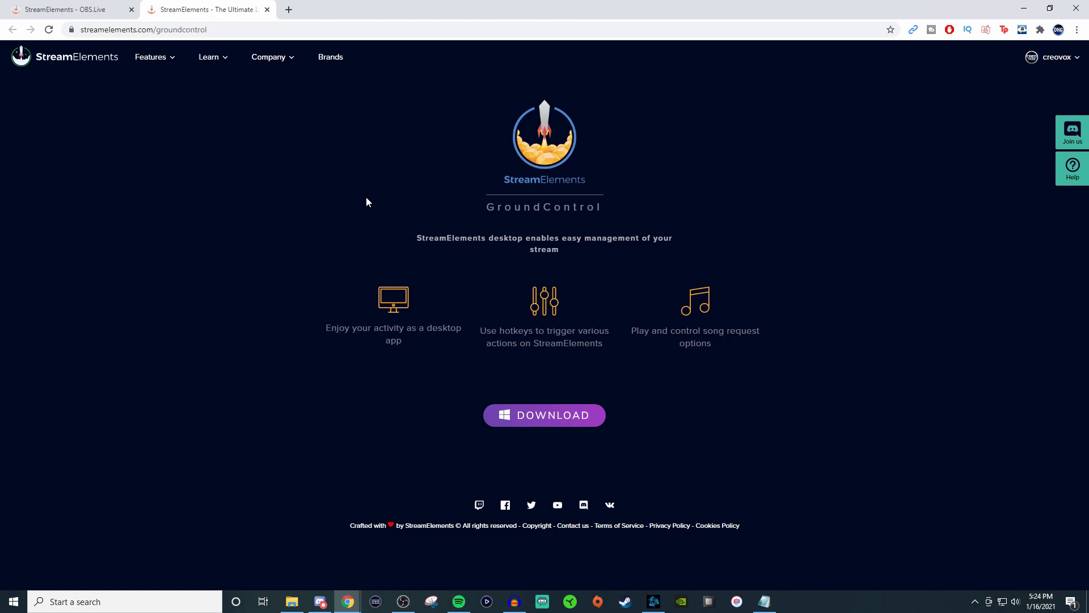
Close the Ground Control browser tab and bring OBS Studio back to the front.
click(267, 11)
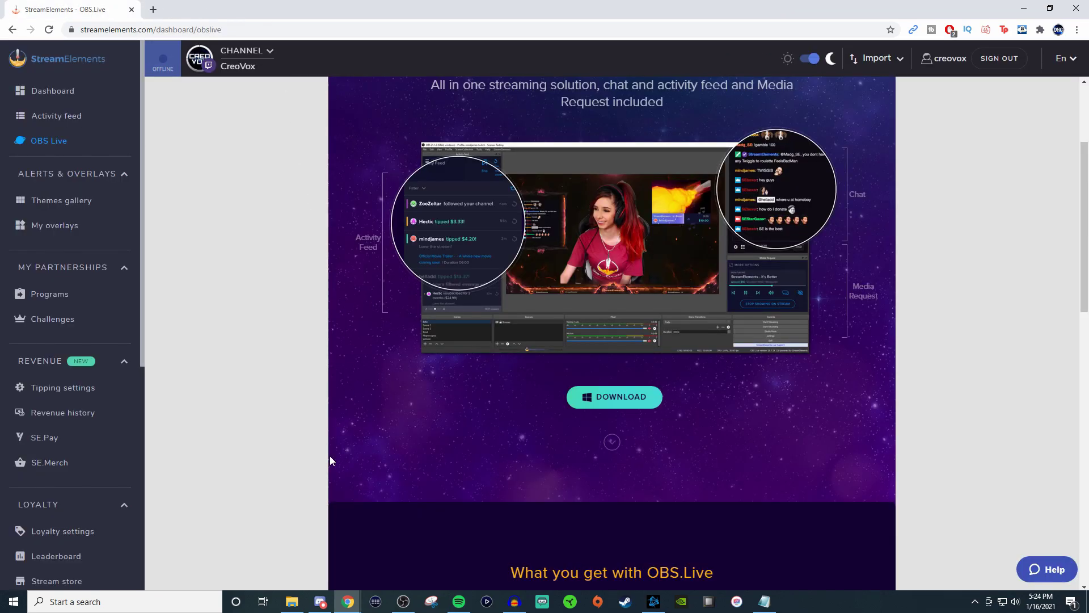
click(403, 600)
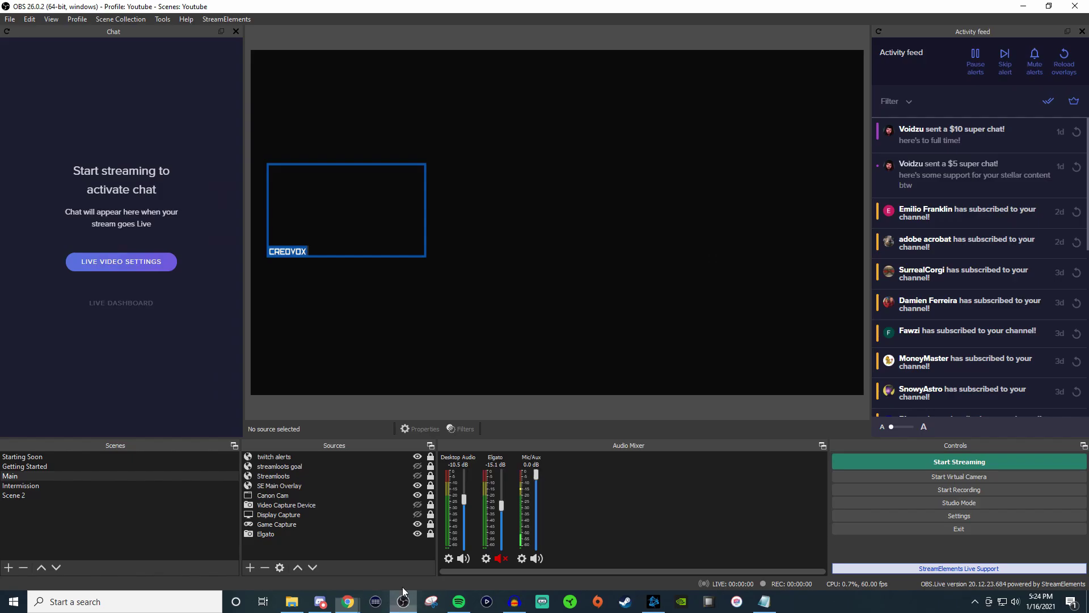
Open the import-from-other-services page and skip importing StreamLabs and NightBot settings.
click(227, 19)
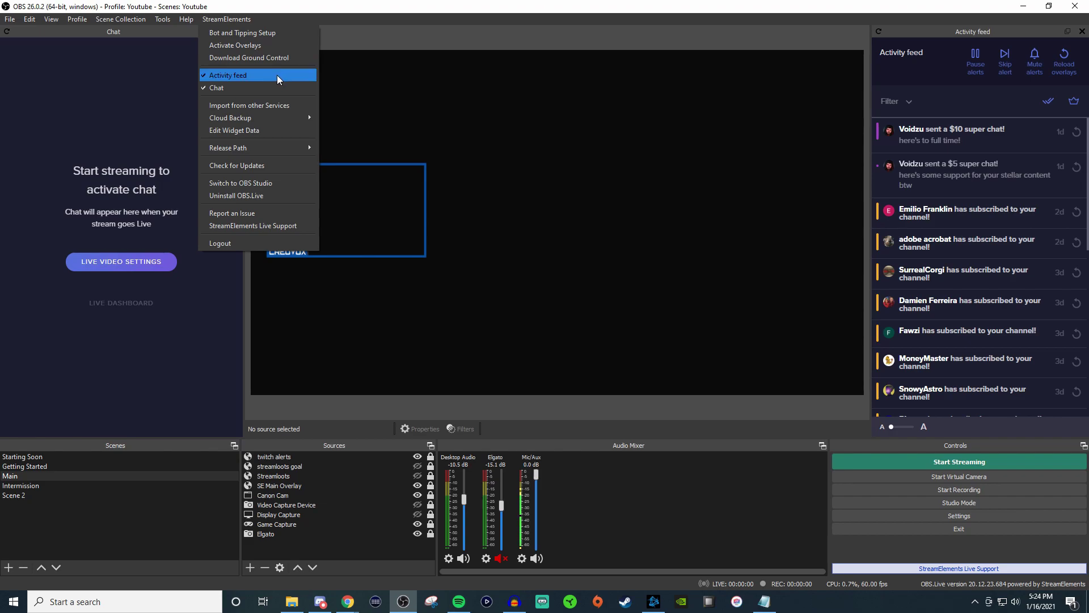
click(284, 106)
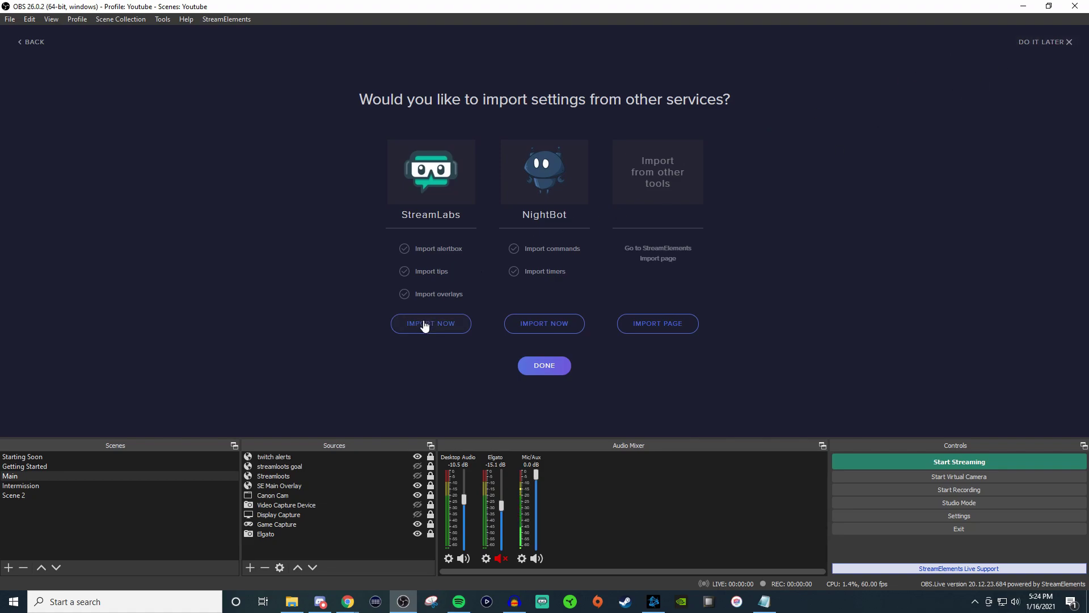
click(1041, 42)
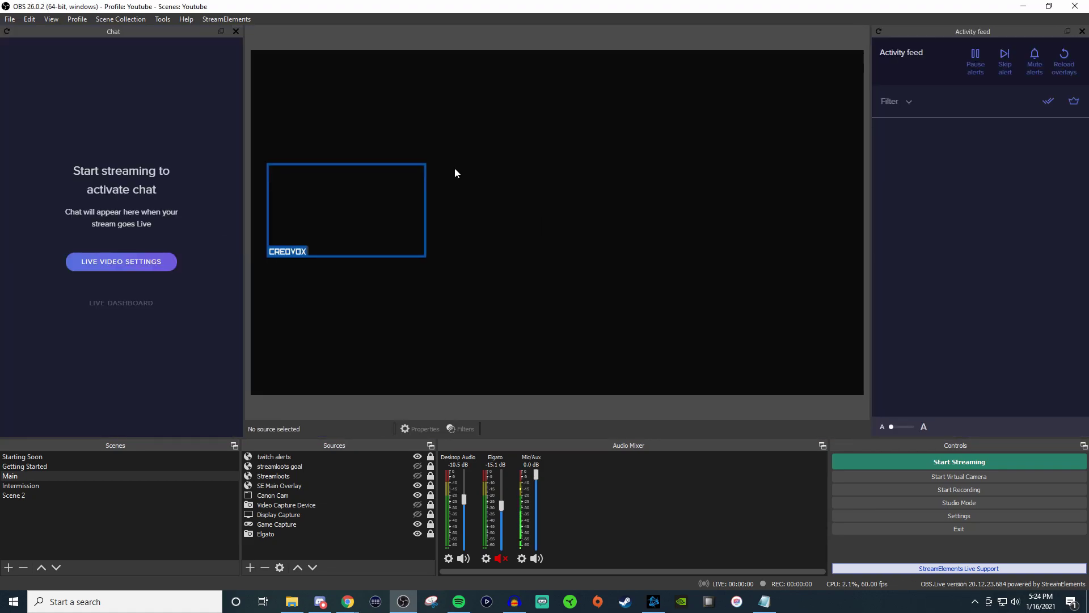
Open Edit Widget Data, dismiss the SE.Merch popup, and switch it to dark mode.
click(230, 19)
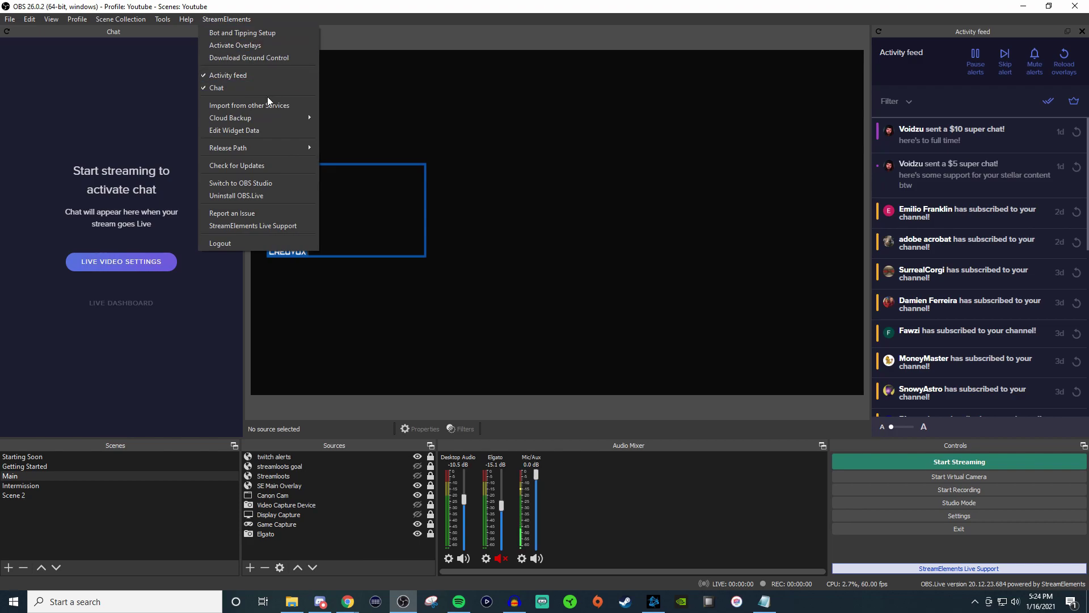
mouse_move(267, 123)
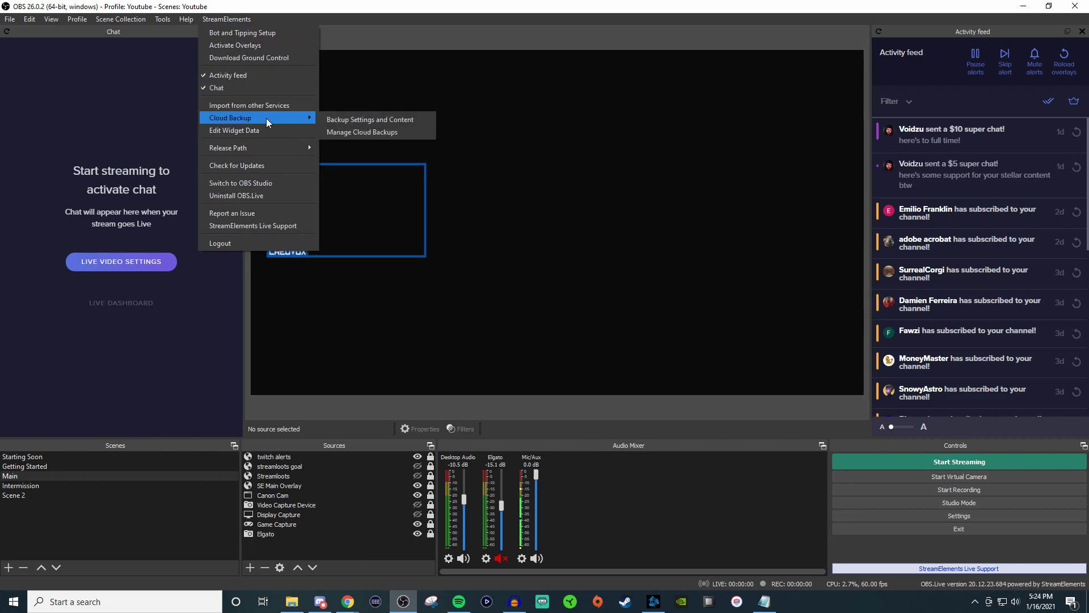
click(267, 131)
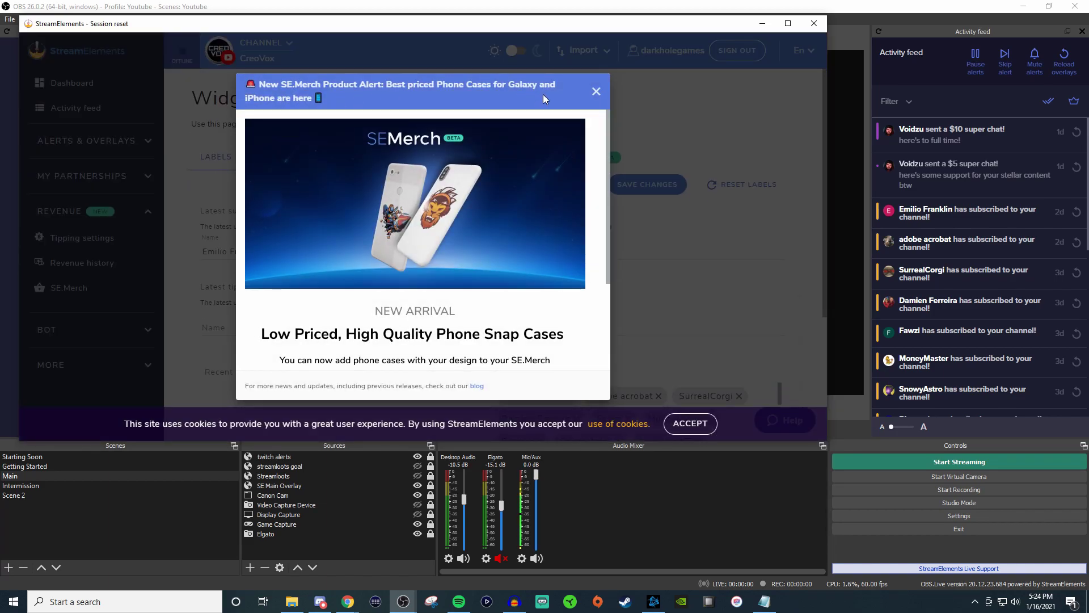
click(596, 93)
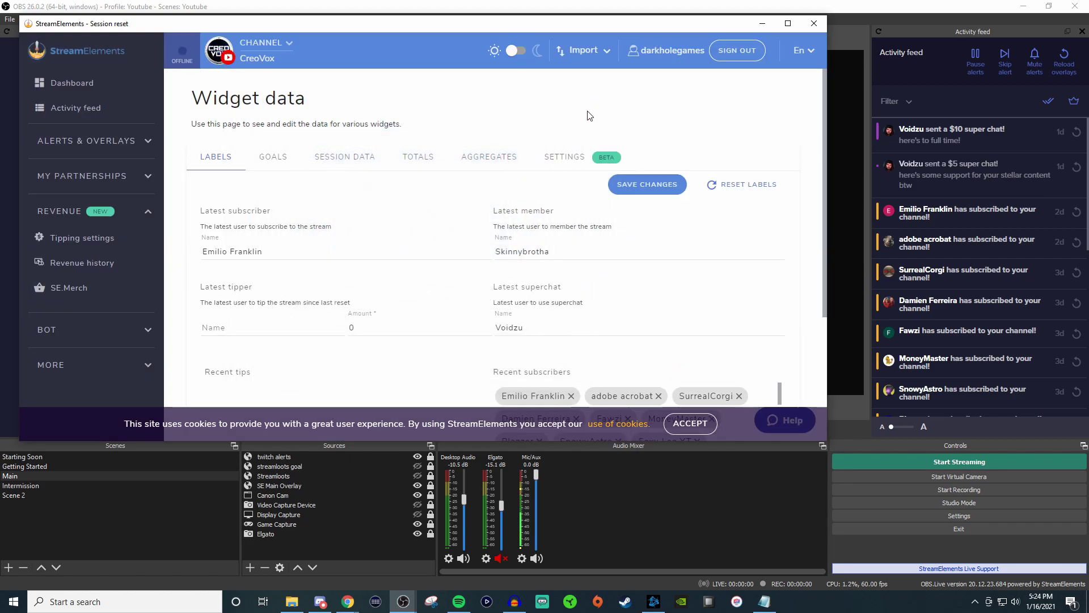
click(509, 47)
Review the GOALS progress values and channel list, then close the widget data window.
scroll(417, 183, down, 1)
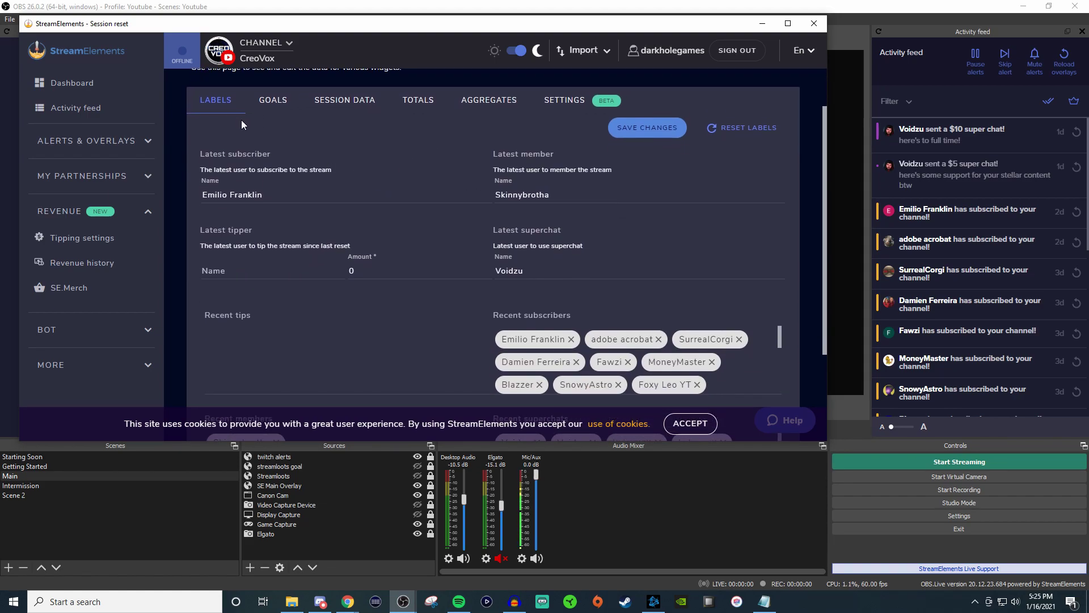
click(278, 106)
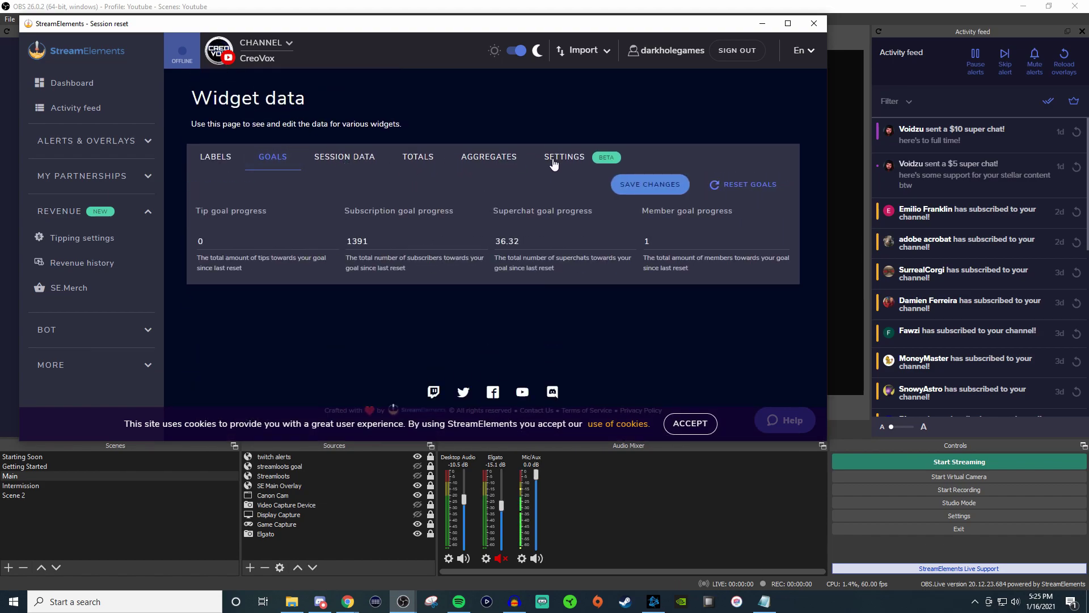
click(272, 51)
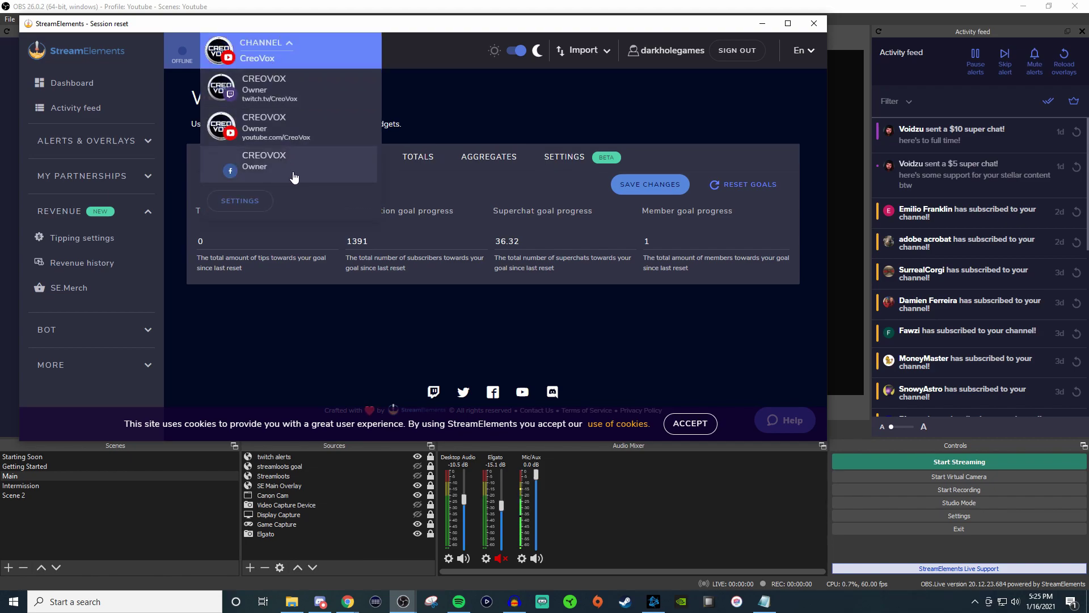
click(460, 104)
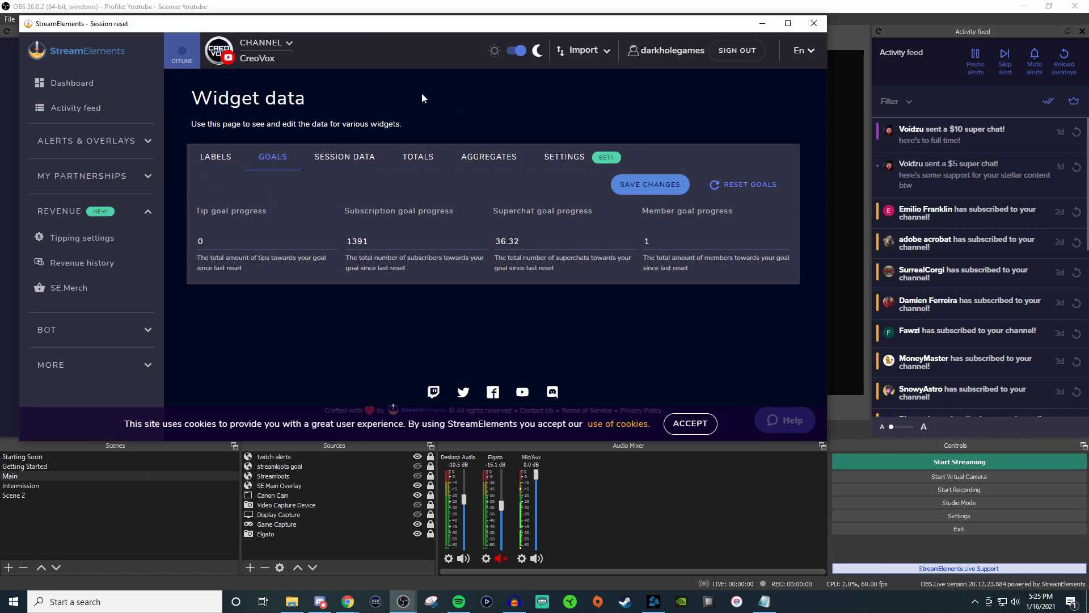
click(815, 26)
click(234, 21)
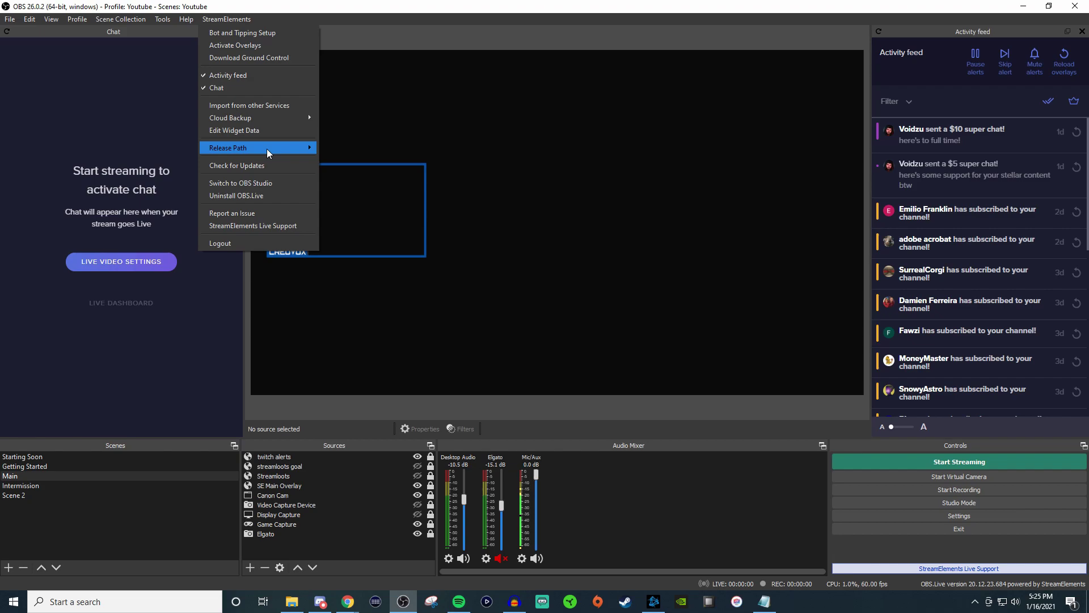
mouse_move(268, 150)
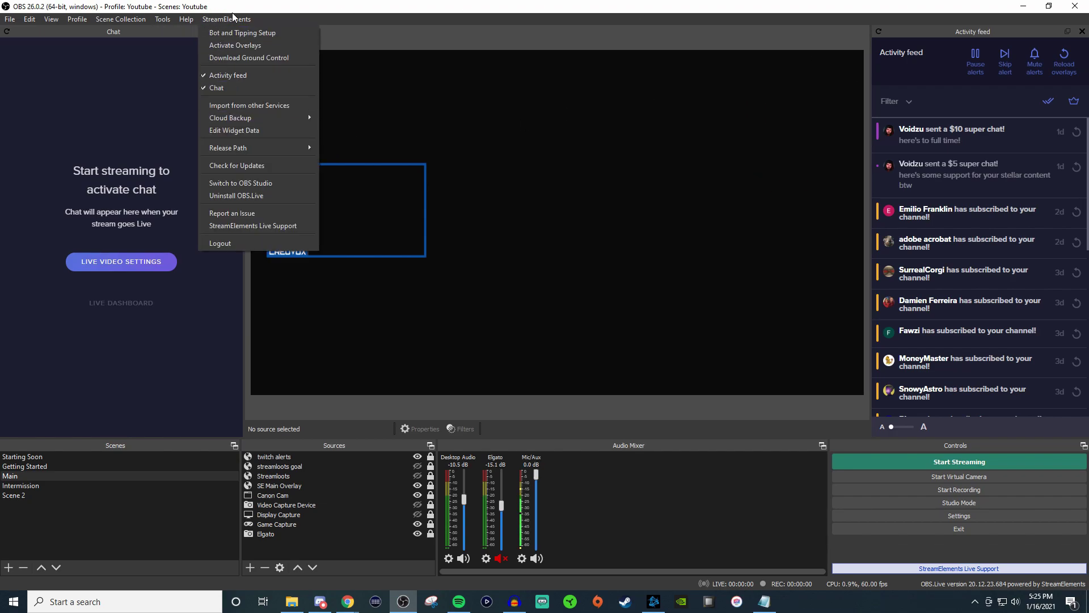
click(579, 185)
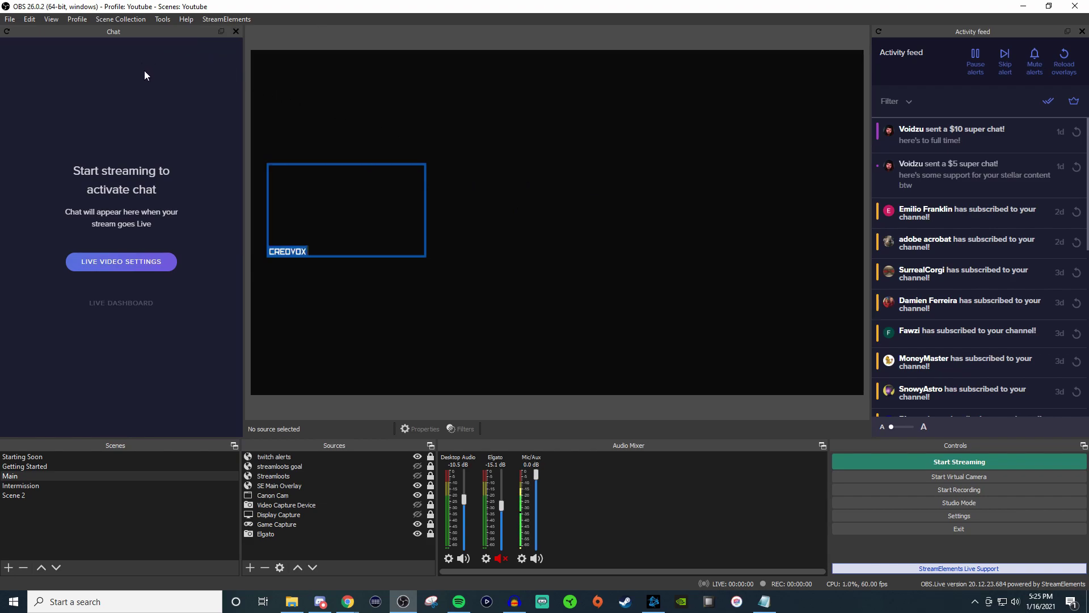
Dock Activity feed and Chat side by side at the top, widening Chat and heightening both.
drag(135, 30, 240, 182)
drag(494, 30, 20, 288)
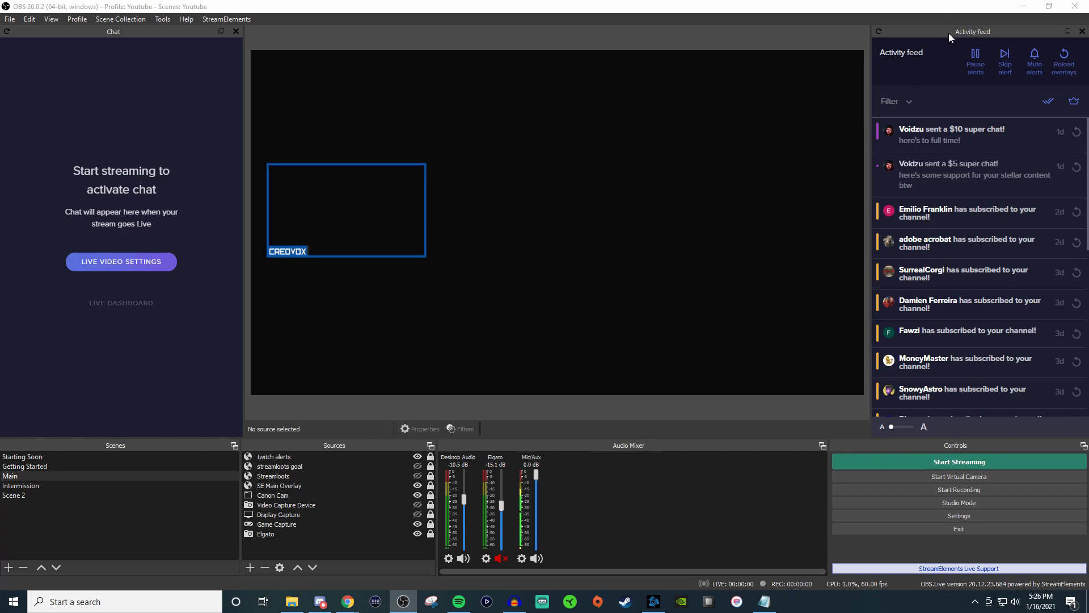
drag(948, 33, 658, 52)
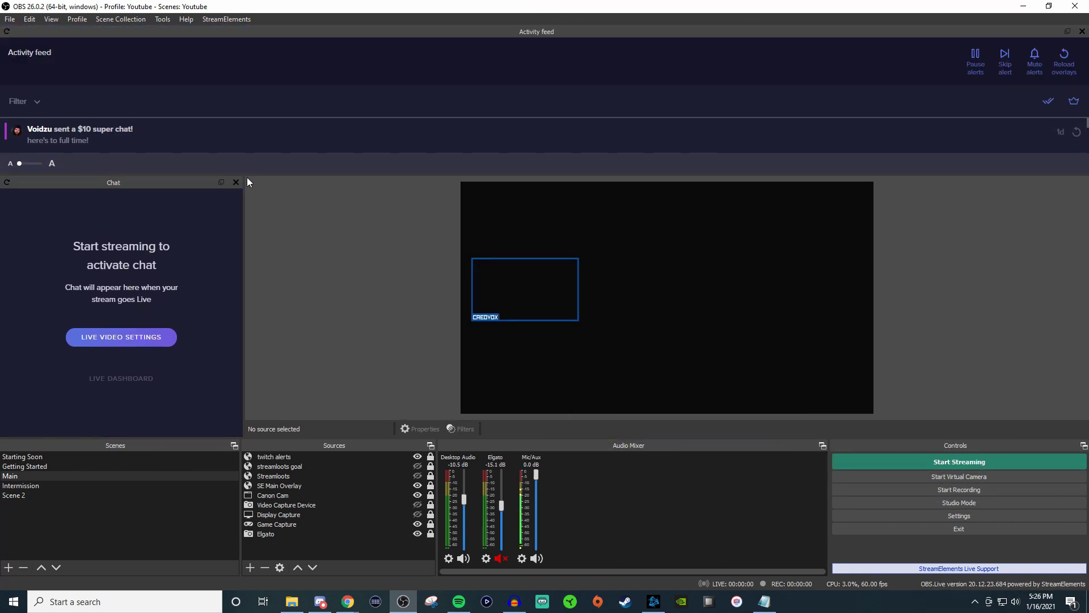
drag(154, 193, 270, 172)
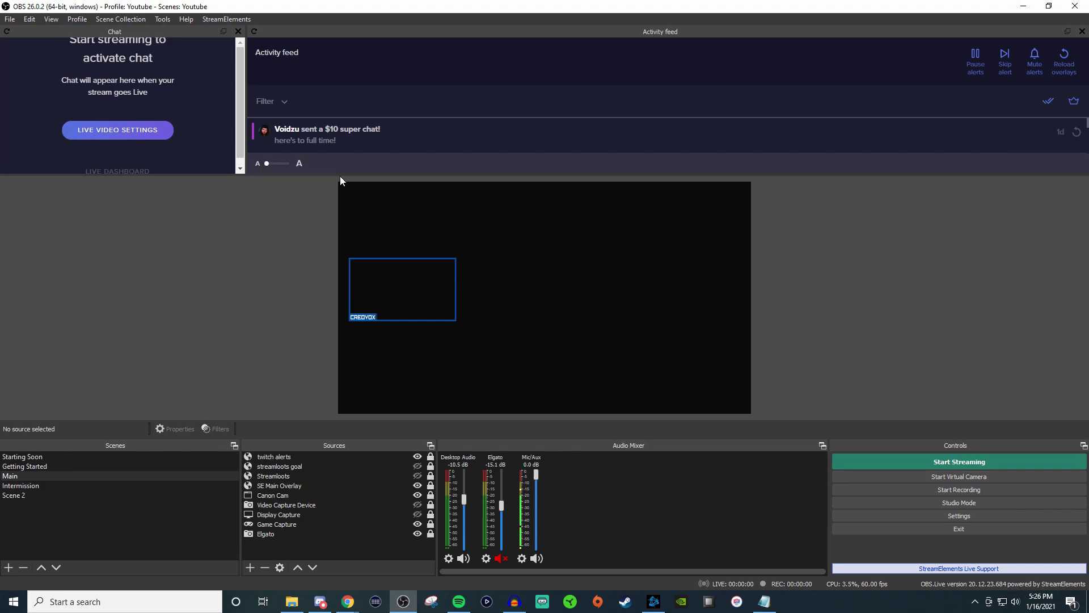
drag(244, 102, 448, 142)
drag(475, 176, 479, 295)
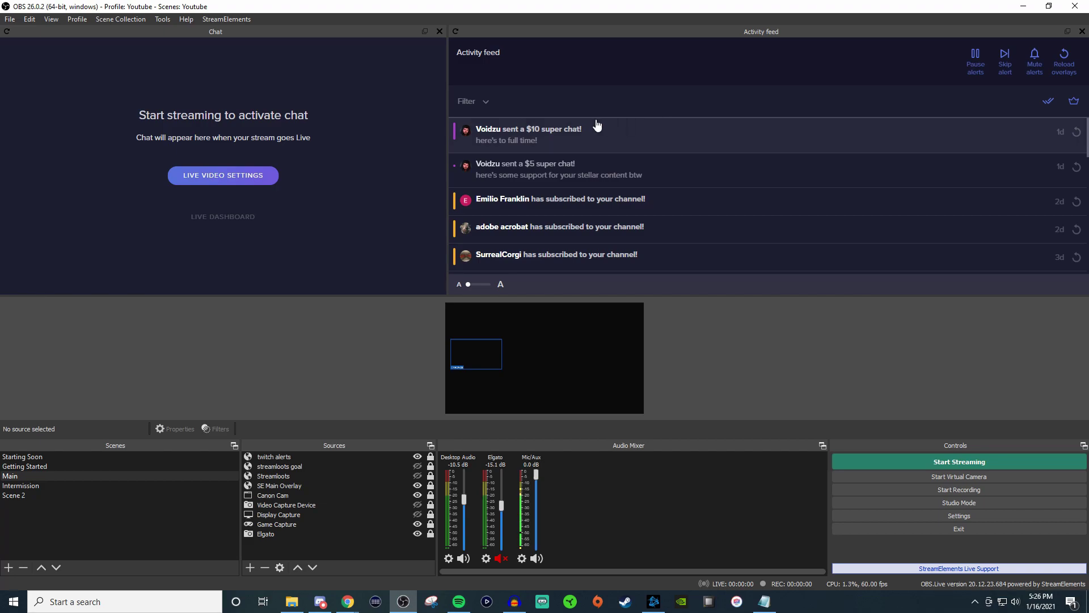
Scroll through the Activity feed's recent super chats and subscriptions.
scroll(649, 157, down, 5)
scroll(651, 158, up, 5)
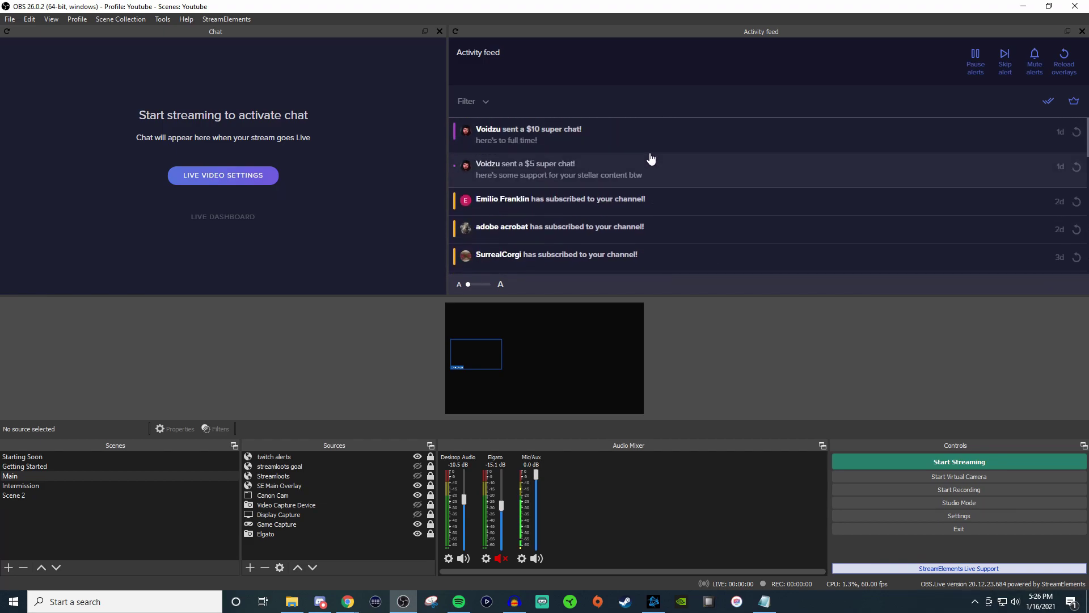